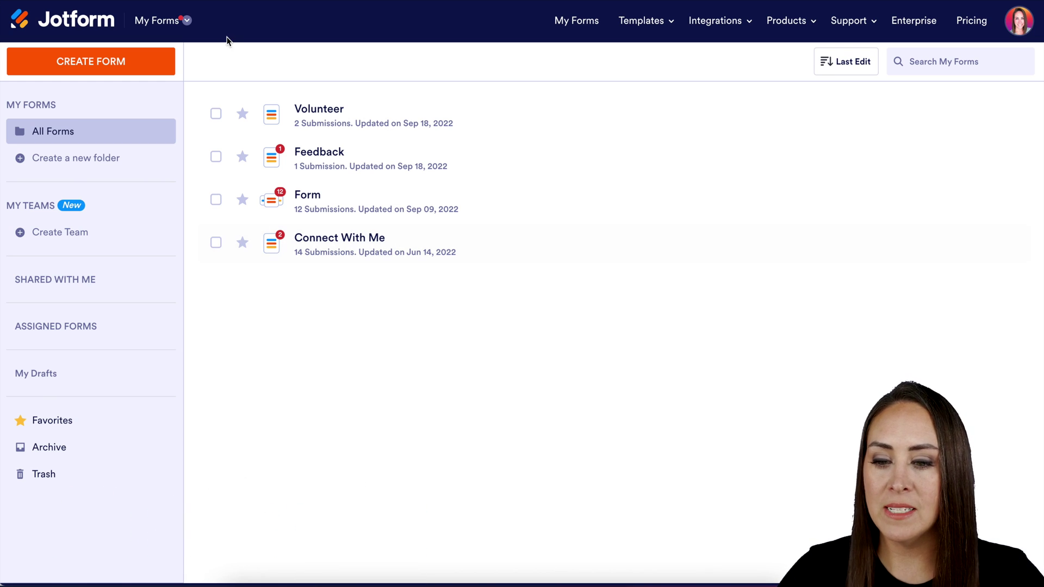
# Switch from the Jotform products menu to My Sign Documents and start a new sign document.
pyautogui.click(183, 22)
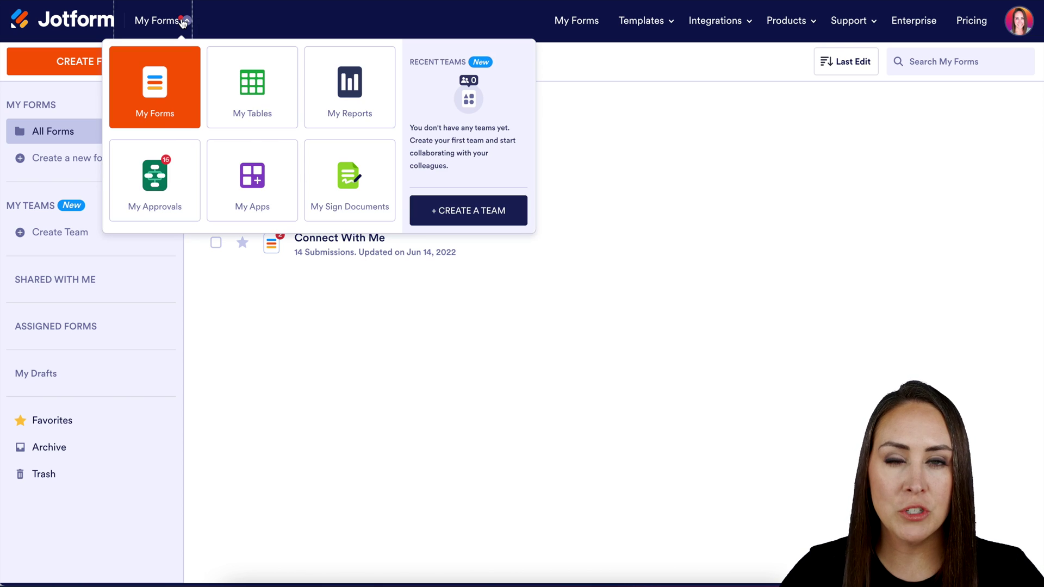
pyautogui.click(348, 195)
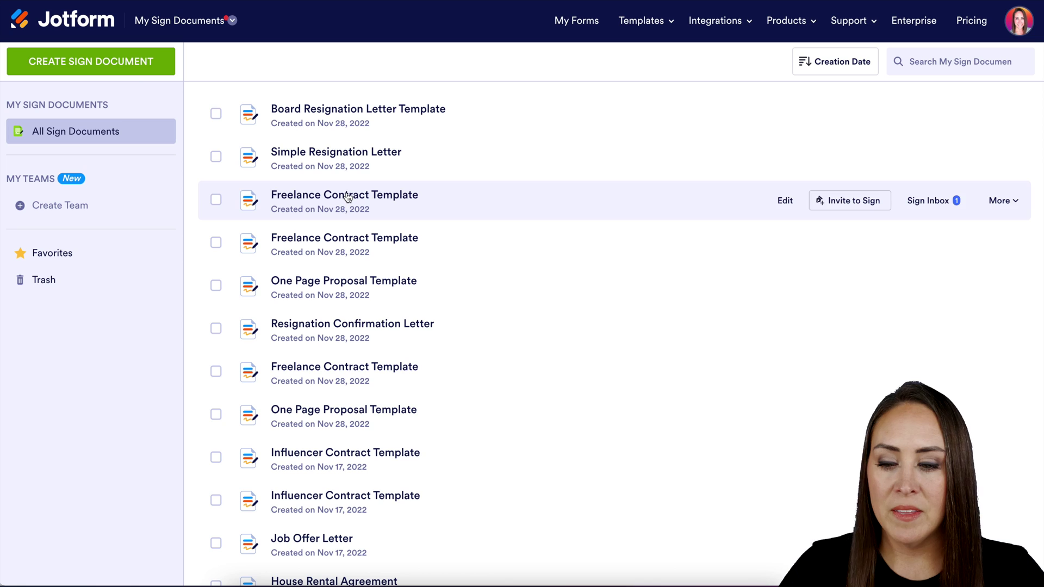
pyautogui.click(114, 62)
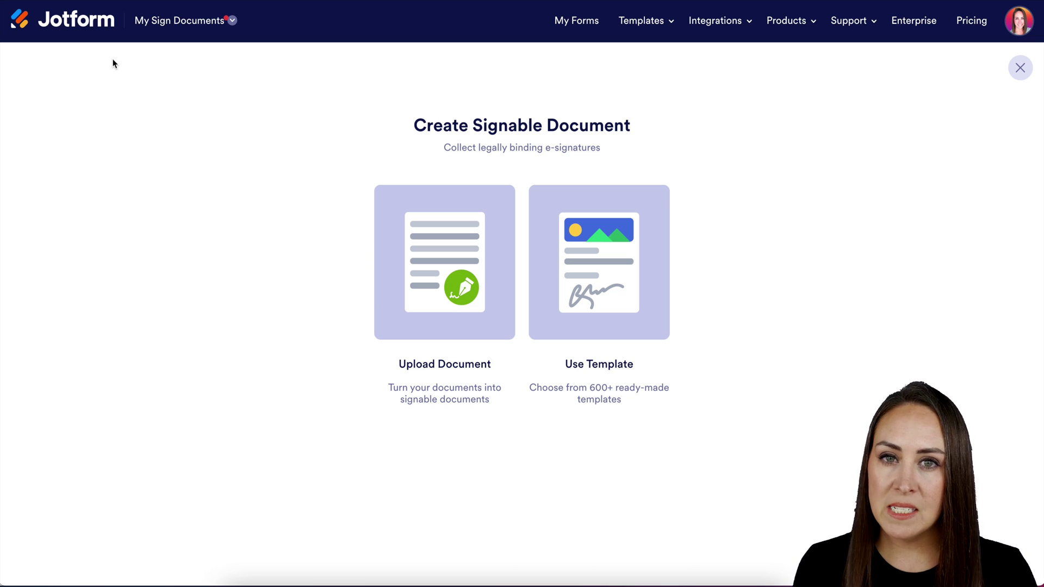
# Use a template, filter the gallery to Confirmation Letter, and scroll toward Address Confirmation Letter.
pyautogui.click(620, 259)
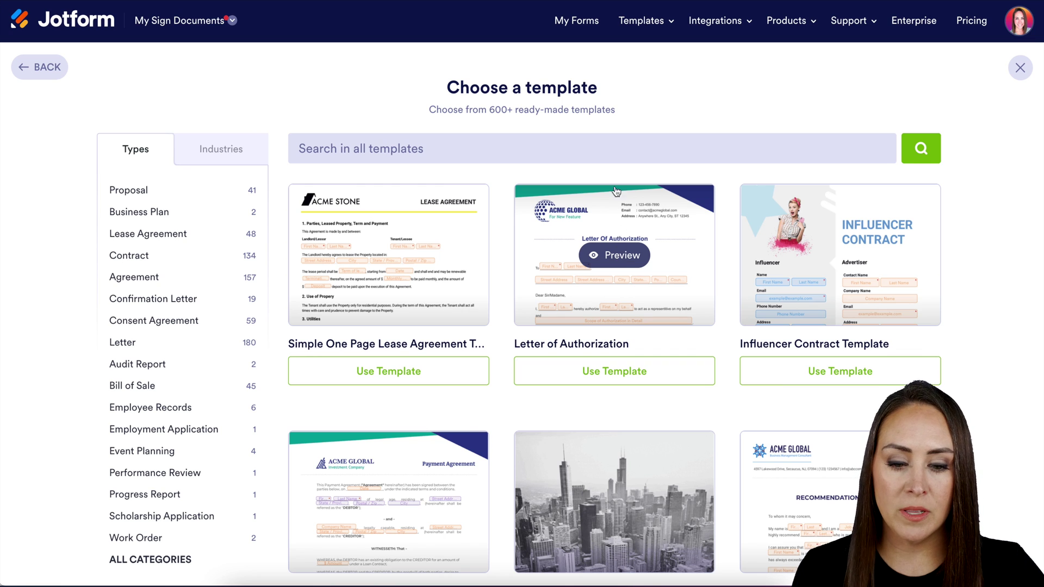
pyautogui.scroll(-5, 699, 452)
pyautogui.scroll(5, 701, 455)
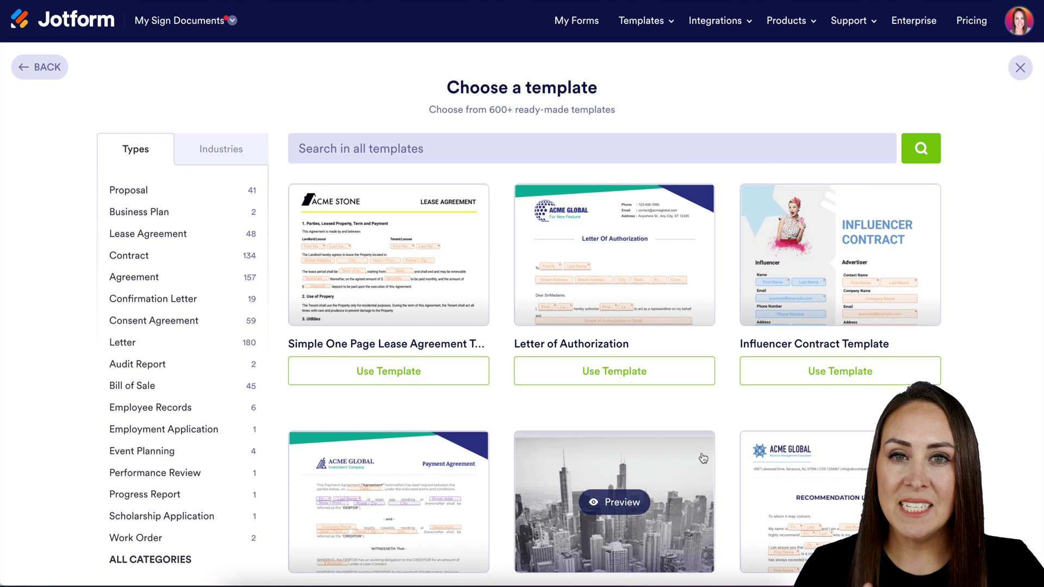
pyautogui.click(153, 300)
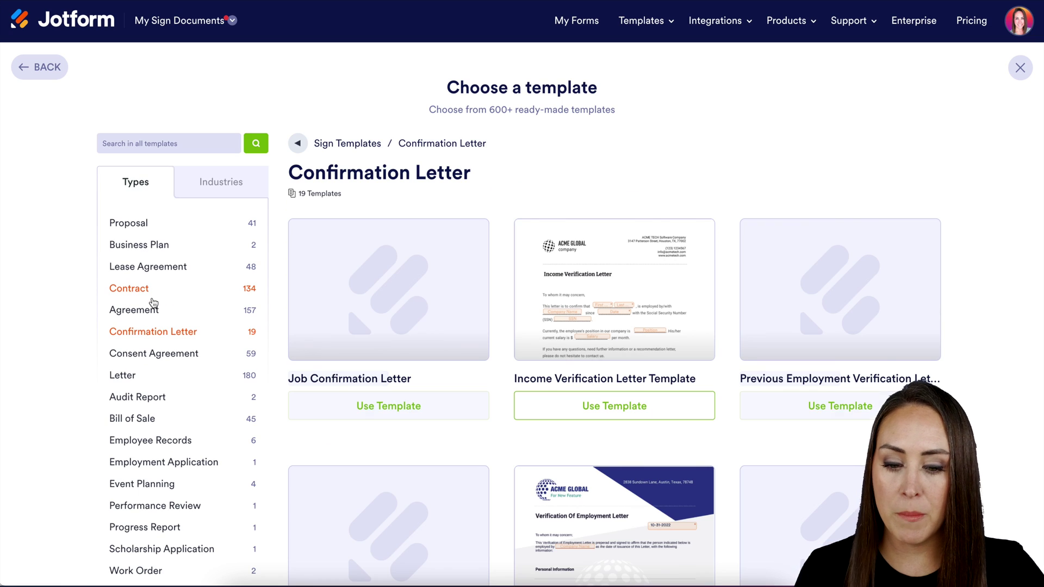
pyautogui.scroll(-12, 502, 213)
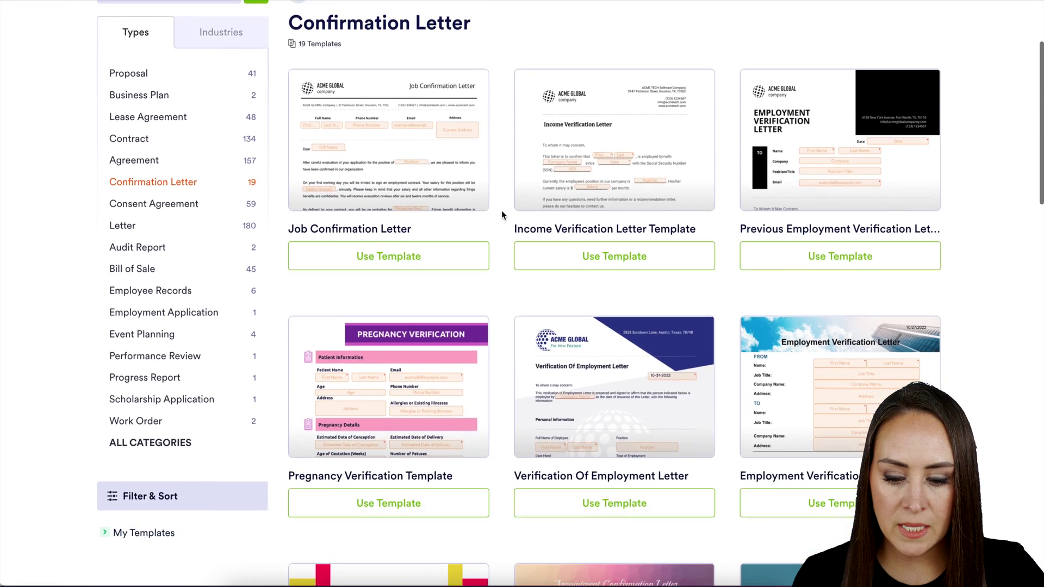
pyautogui.scroll(-3, 501, 215)
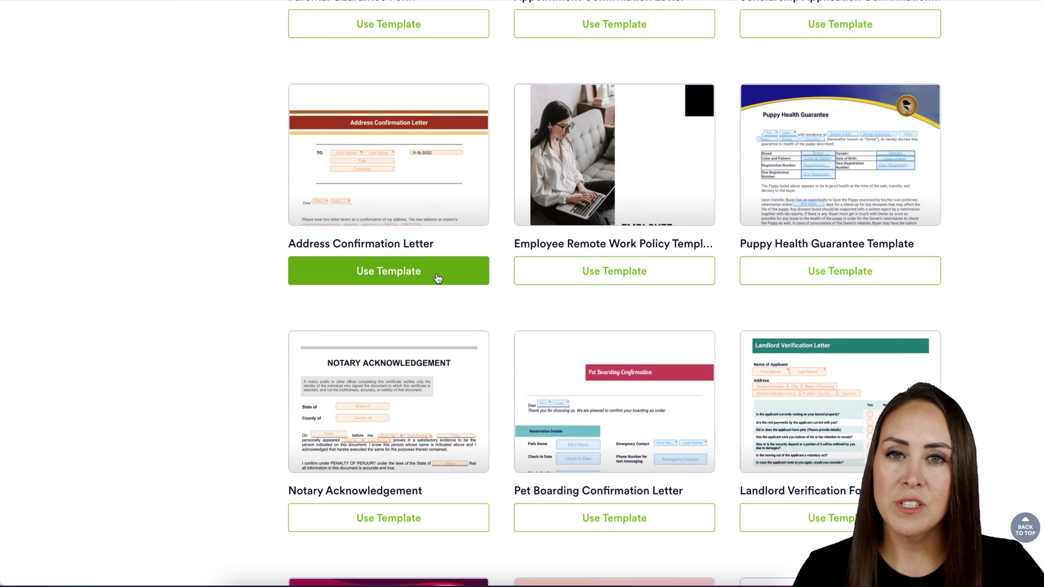
pyautogui.click(438, 278)
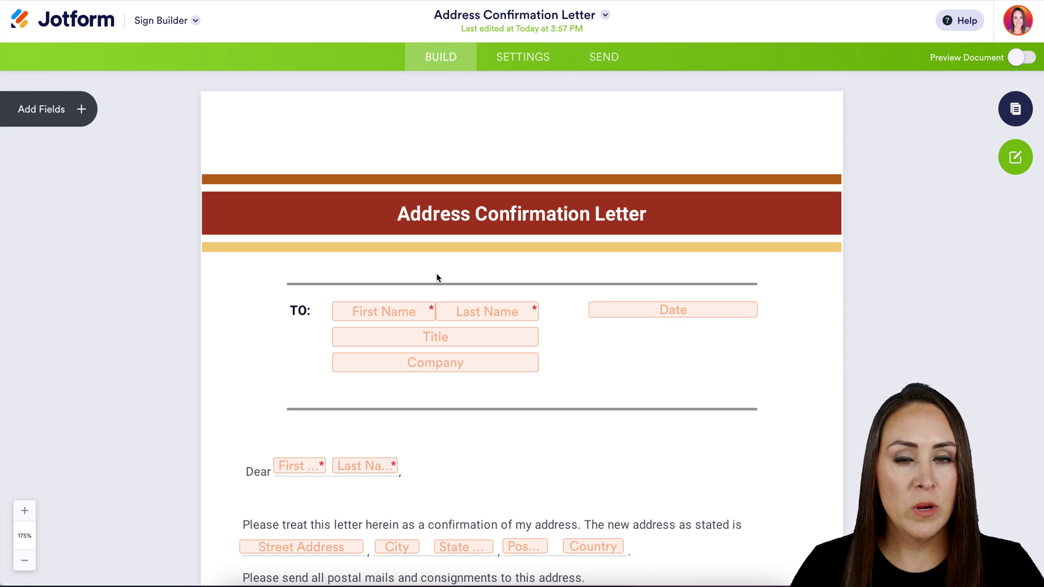
pyautogui.scroll(-6, 437, 277)
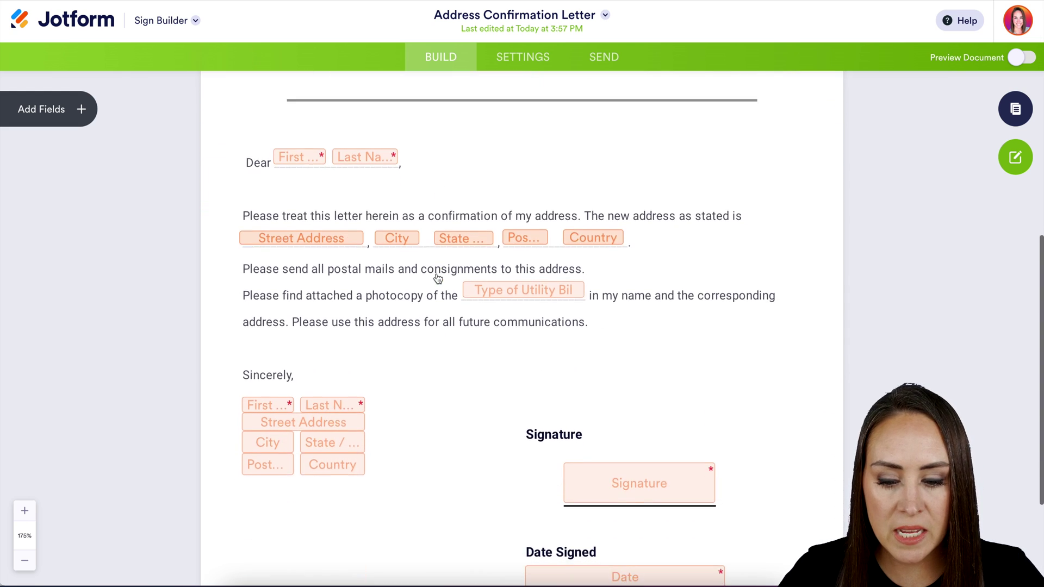
pyautogui.scroll(-2, 437, 277)
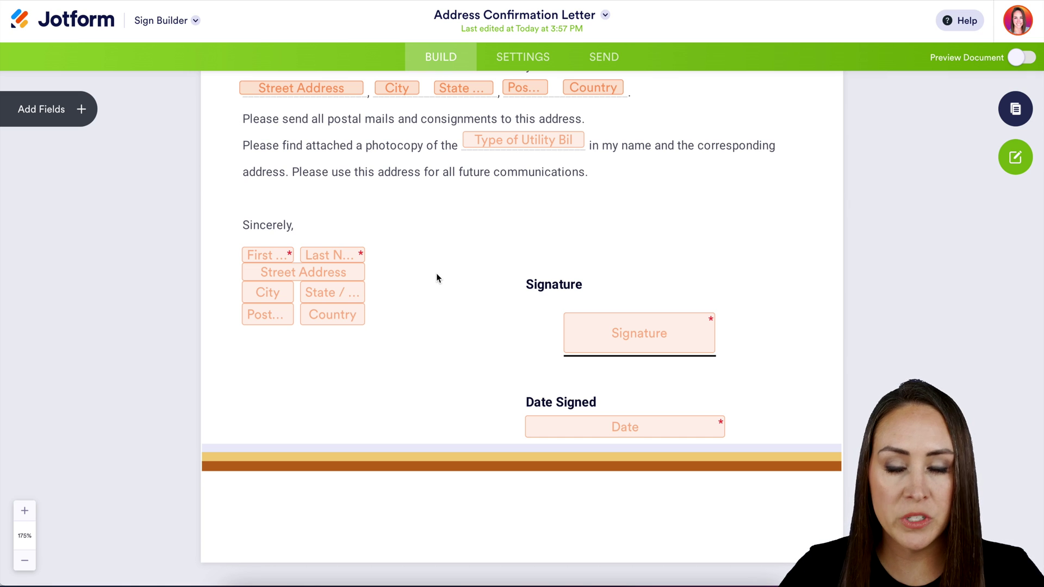
pyautogui.scroll(8, 436, 277)
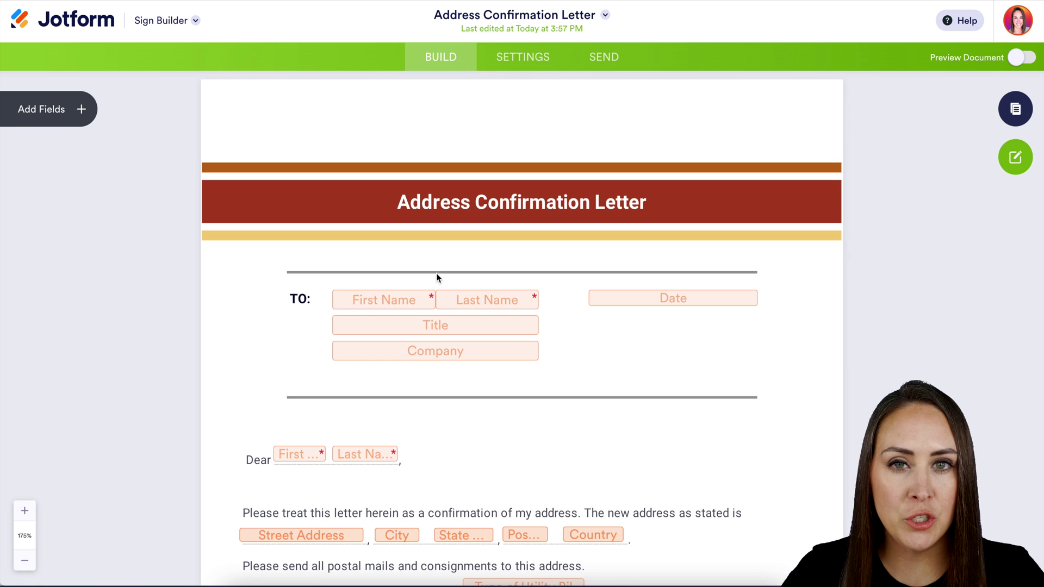
# Review the document's Settings, stepping through the Email Settings and Integrations pages.
pyautogui.click(517, 61)
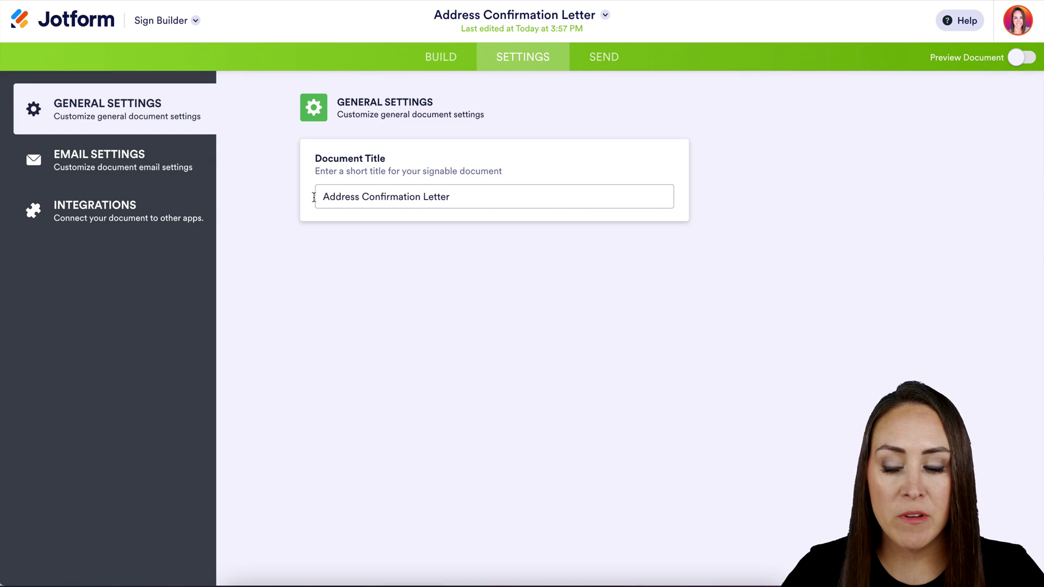
pyautogui.click(124, 158)
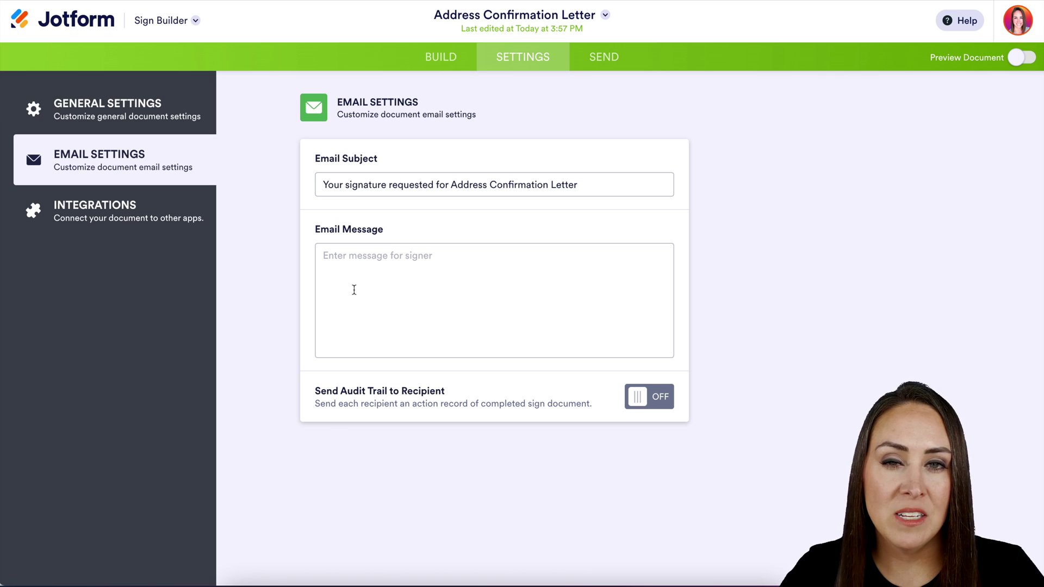
pyautogui.click(111, 211)
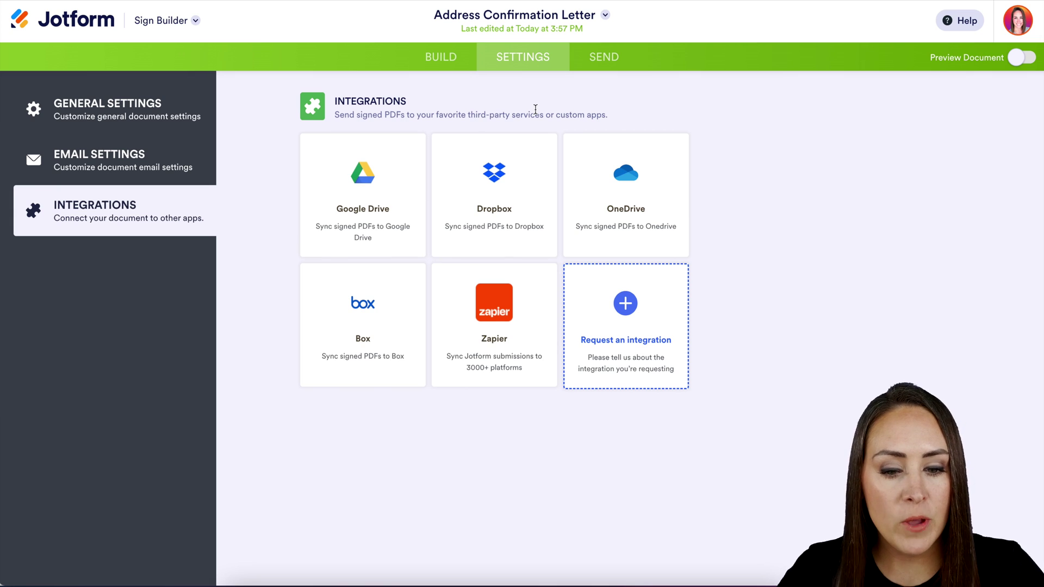
# Add yourself as the signer and protect the document with an access code.
pyautogui.click(608, 64)
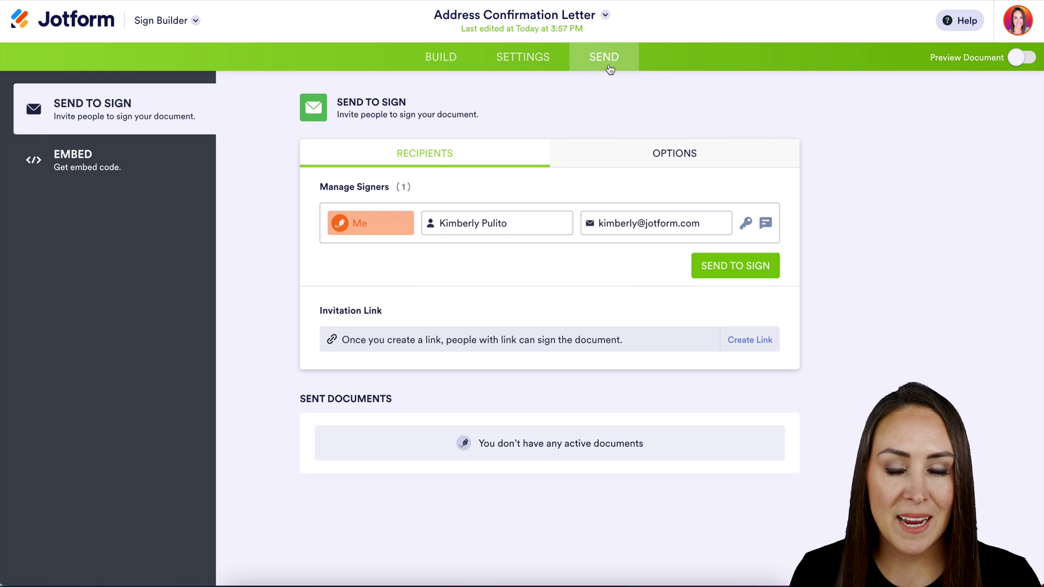
pyautogui.click(746, 226)
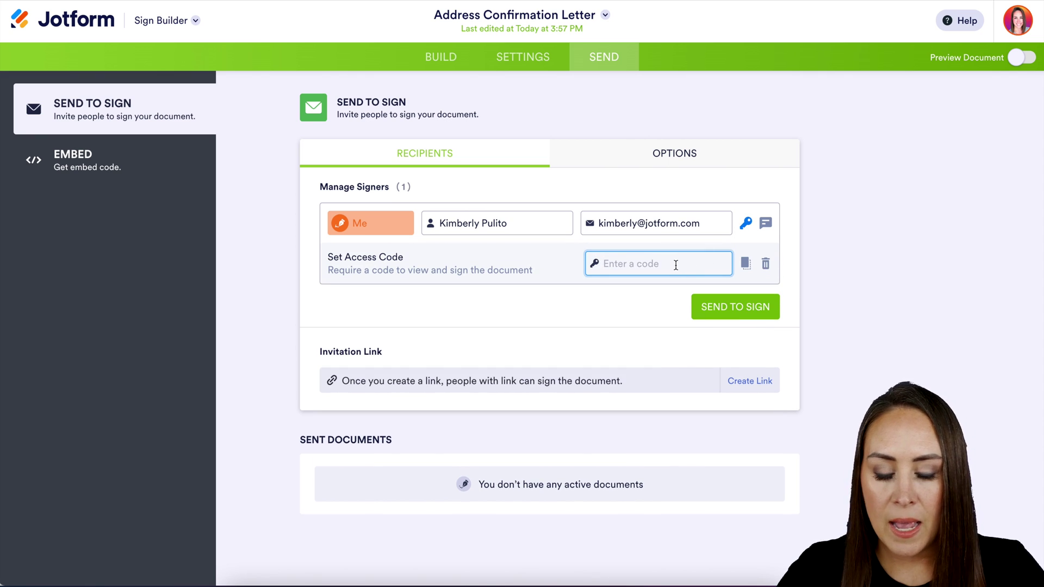
pyautogui.write('123')
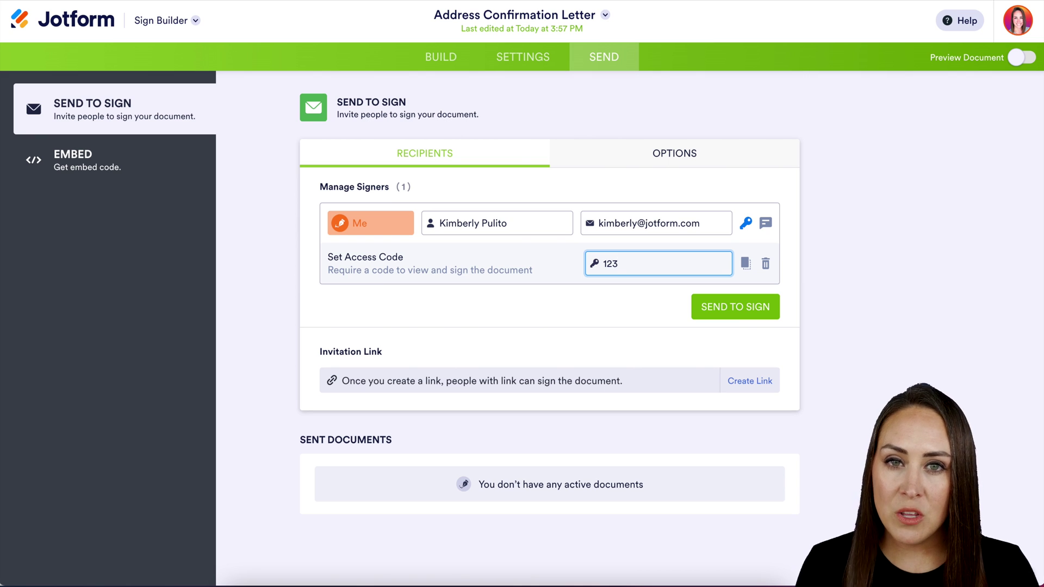
# Attach a private message to the signer that states the passcode.
pyautogui.click(766, 223)
pyautogui.write('Passcod')
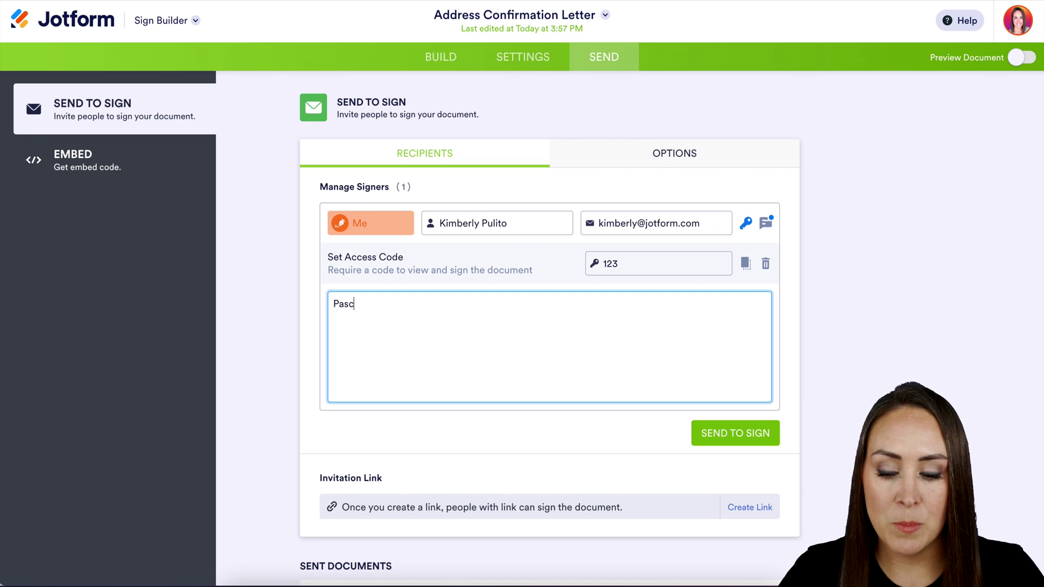
pyautogui.write('e is 123')
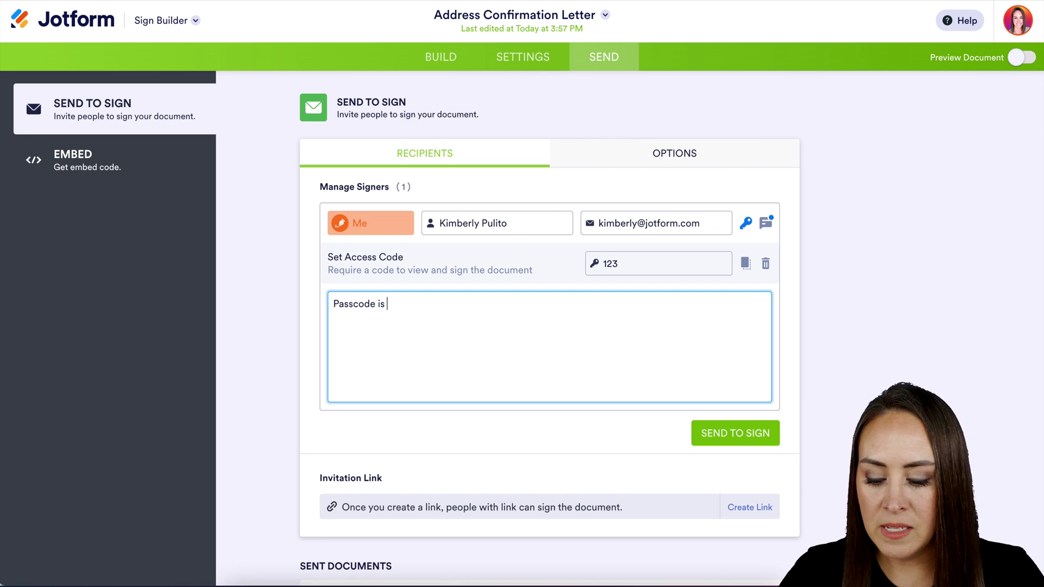
pyautogui.click(769, 229)
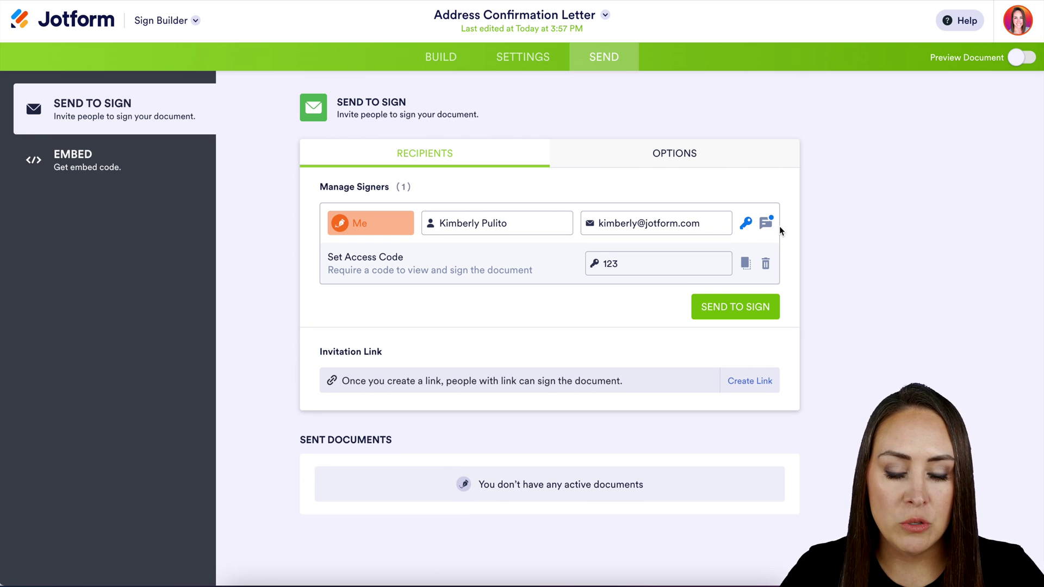
# Turn Signer Delegation off in Options, then send the letter to sign.
pyautogui.click(719, 166)
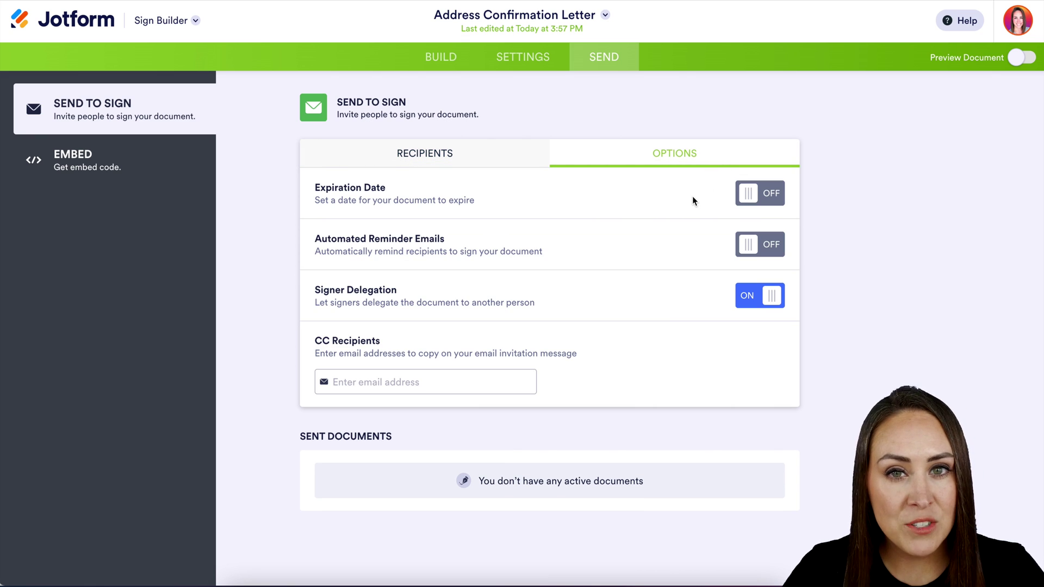
pyautogui.click(750, 296)
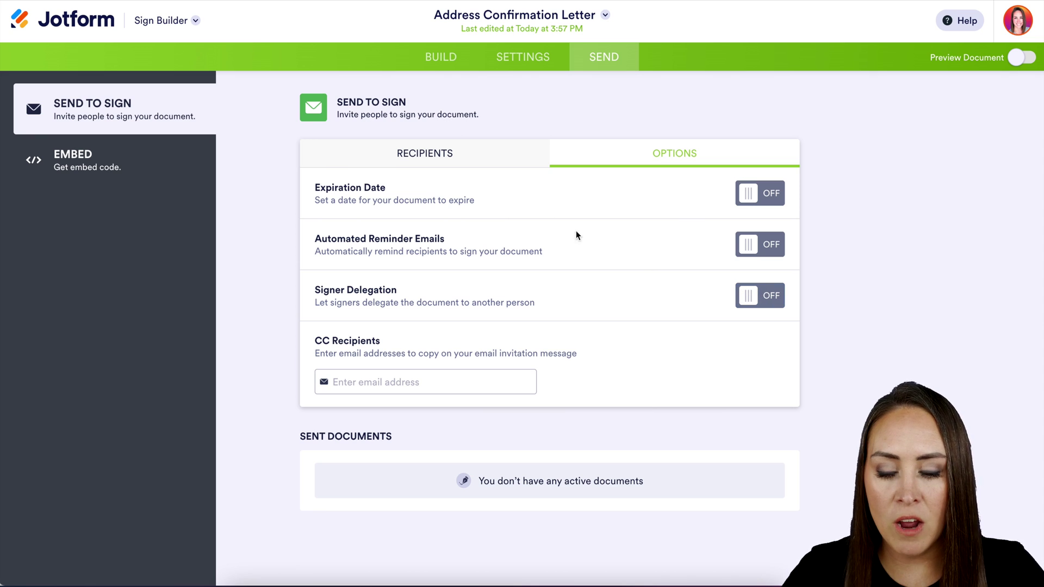
pyautogui.click(472, 163)
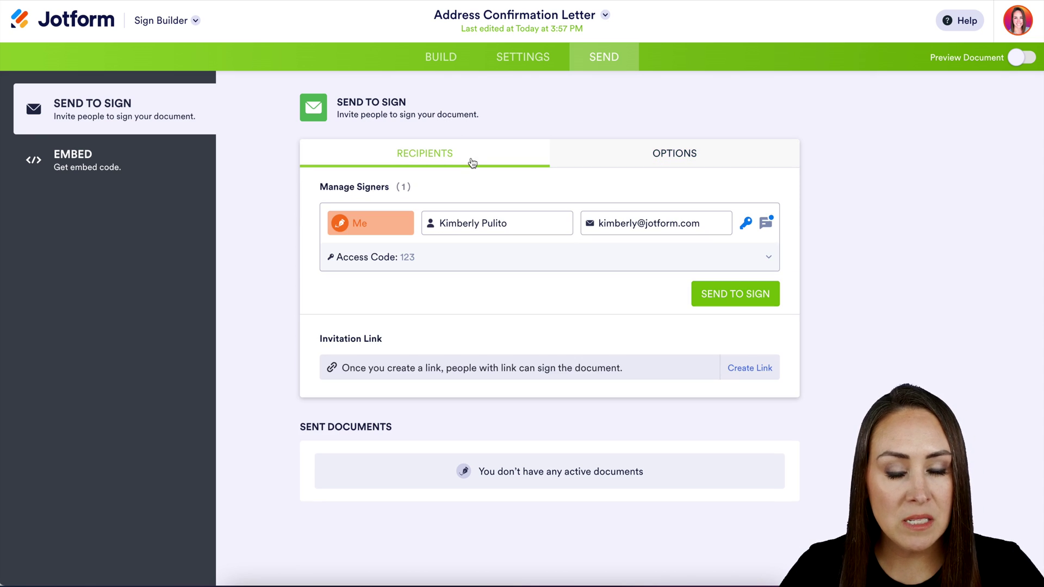
pyautogui.click(733, 295)
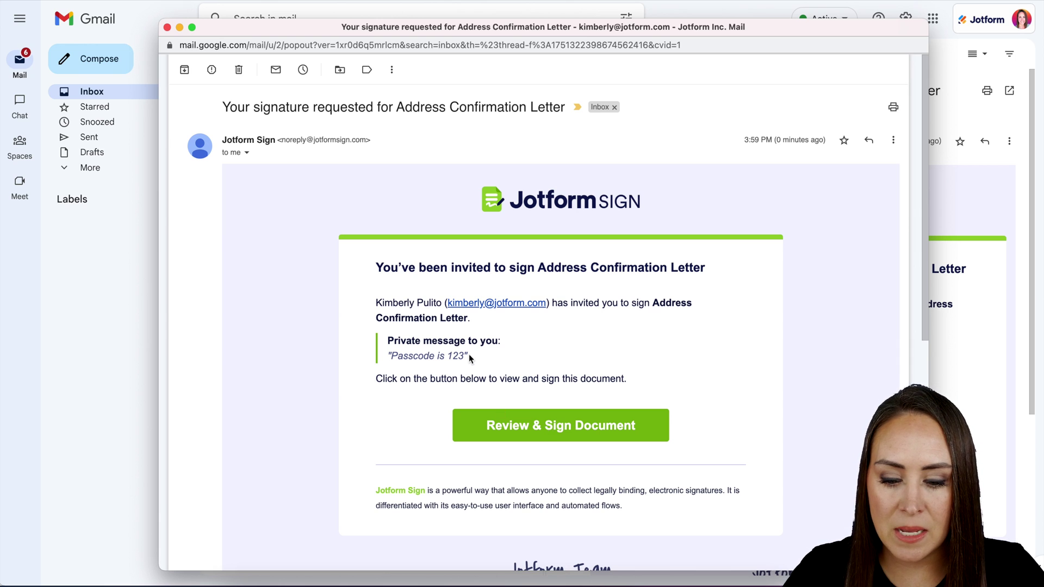
# Open the emailed letter for review and validate it with the access code from the message.
pyautogui.moveTo(467, 356); pyautogui.dragTo(391, 355)
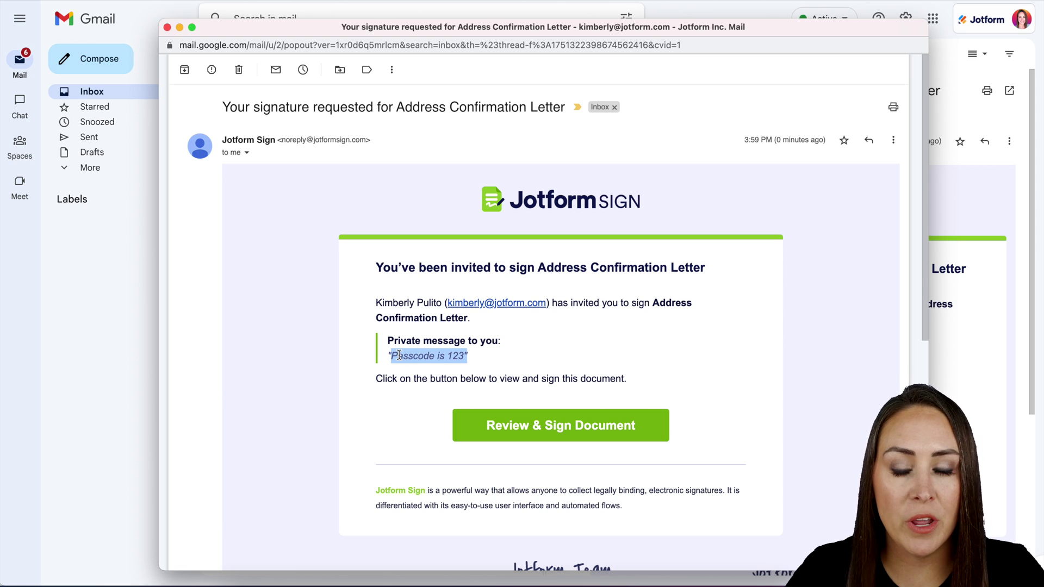
pyautogui.click(569, 426)
pyautogui.click(552, 375)
pyautogui.write('123')
pyautogui.click(649, 409)
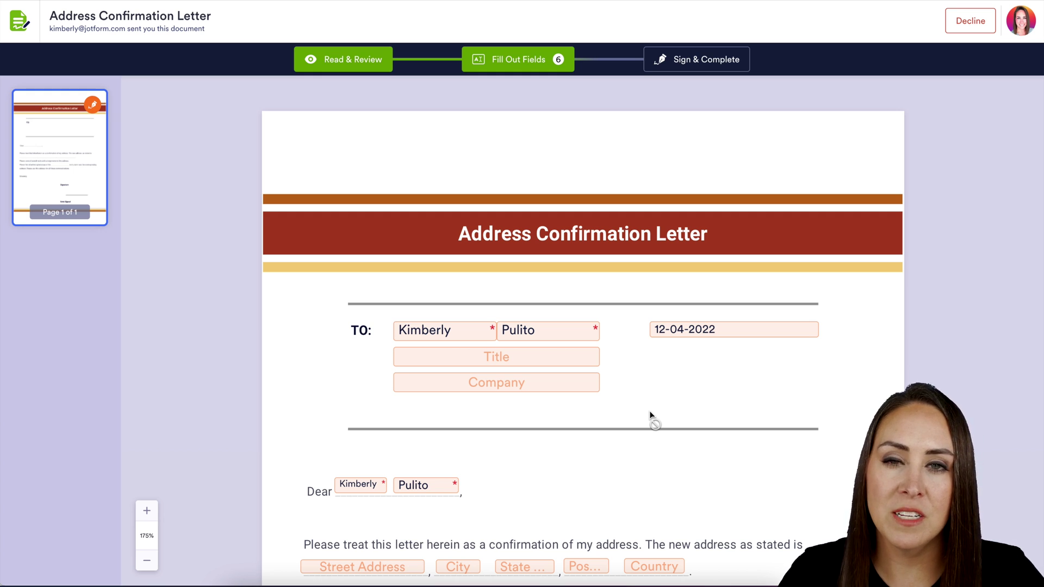
# Start the signature field with a typed signature in the third script style, coloured red.
pyautogui.scroll(-8, 638, 386)
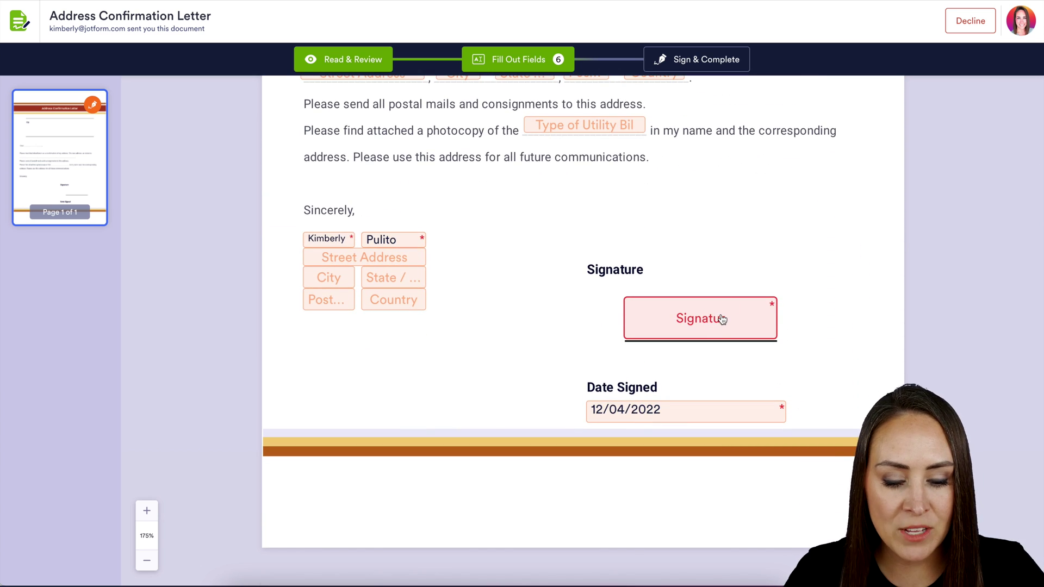
pyautogui.click(722, 319)
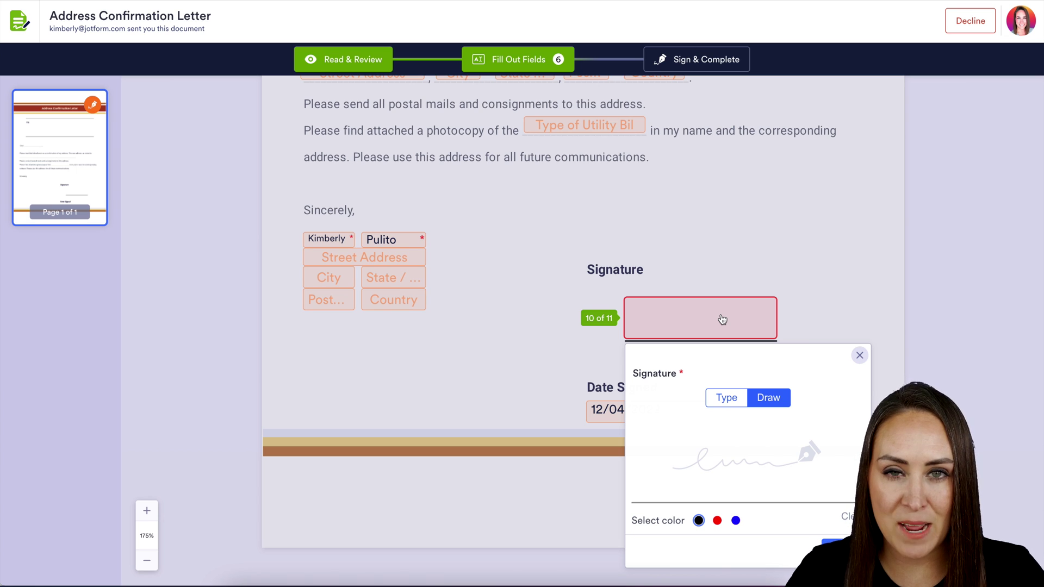
pyautogui.click(726, 402)
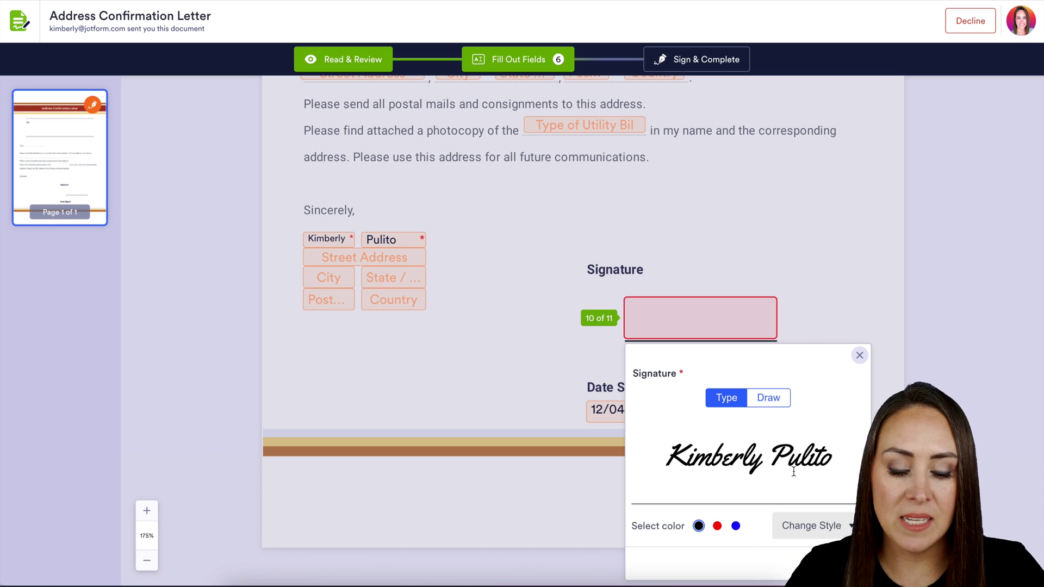
pyautogui.click(818, 525)
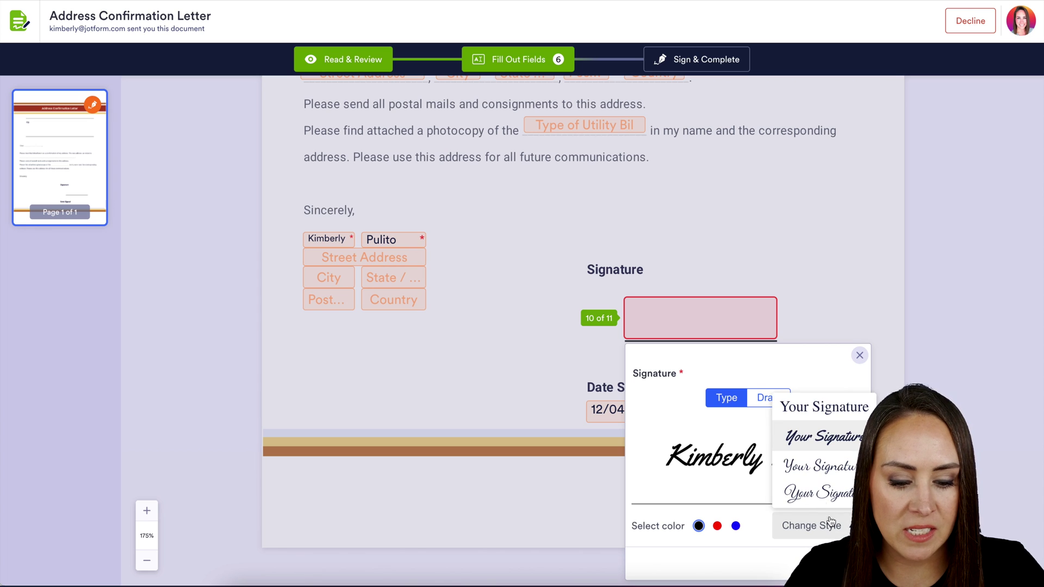
pyautogui.click(825, 472)
pyautogui.click(718, 526)
# Draw a red freehand signature instead, place it, and submit the letter as signed.
pyautogui.click(773, 402)
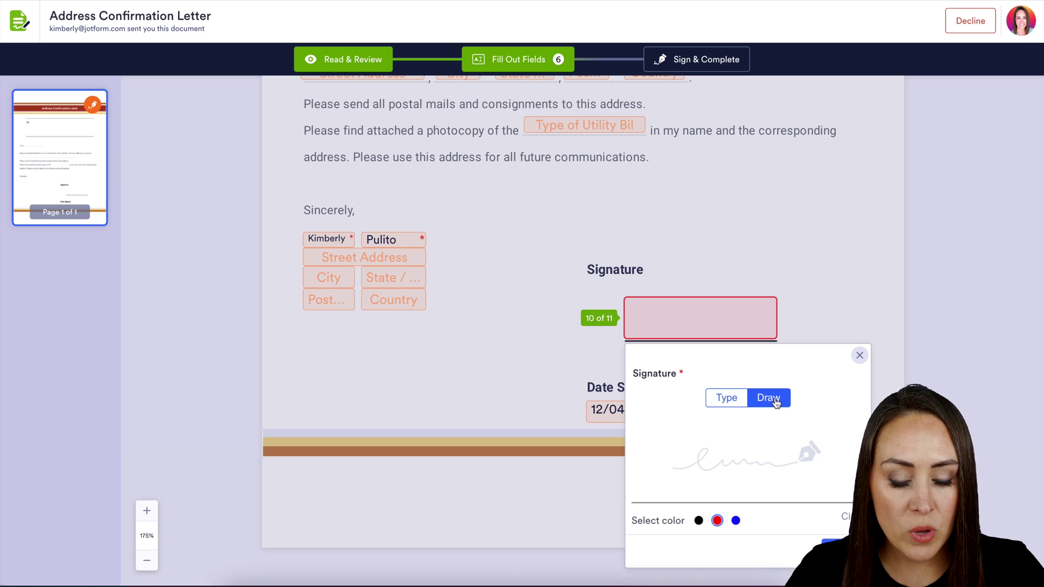
pyautogui.moveTo(741, 431)
pyautogui.mouseDown()
pyautogui.moveTo(753, 470)
pyautogui.moveTo(778, 469)
pyautogui.mouseUp()
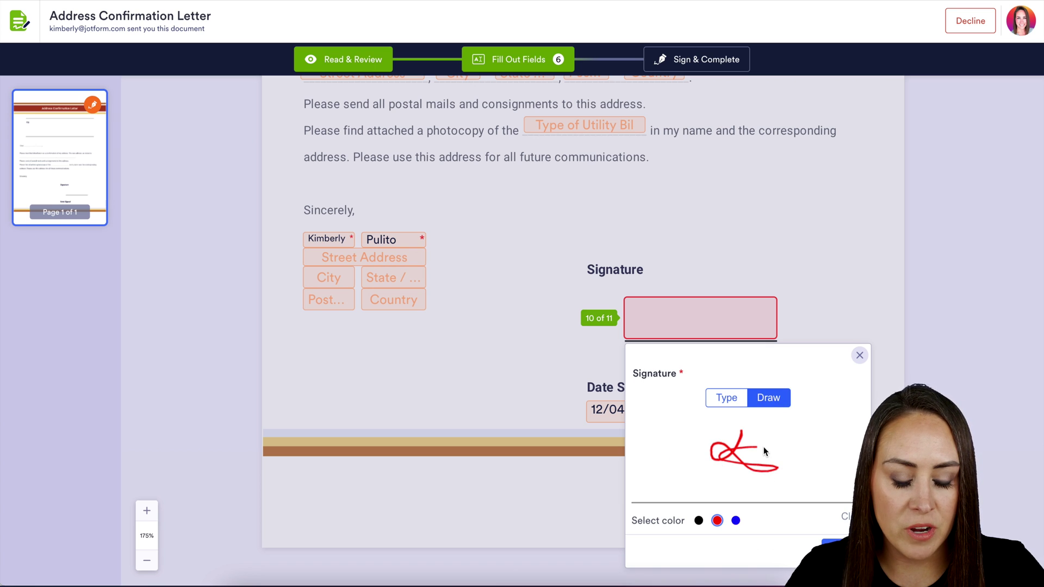
pyautogui.click(860, 355)
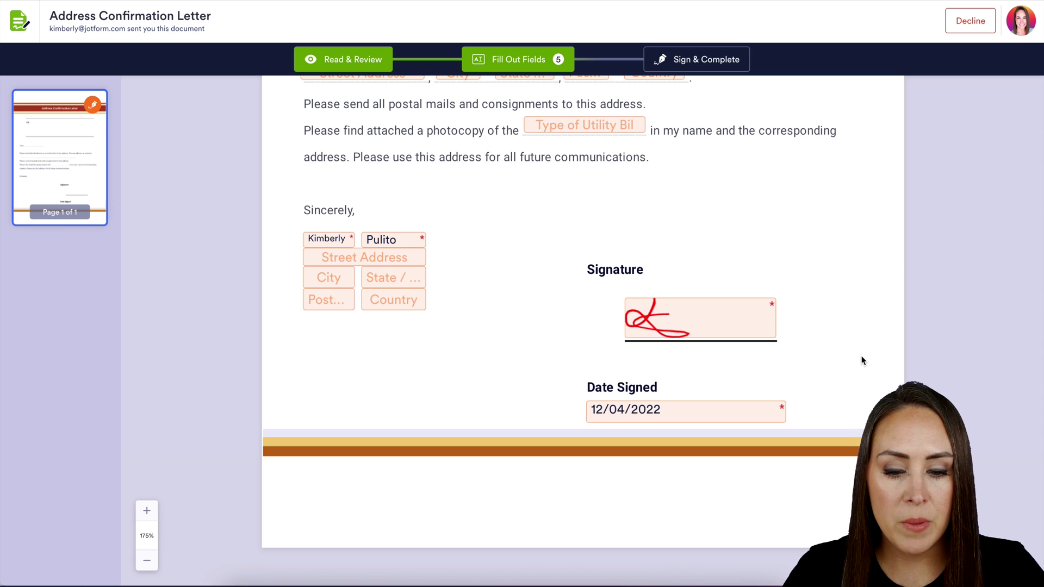
pyautogui.click(700, 63)
pyautogui.click(650, 387)
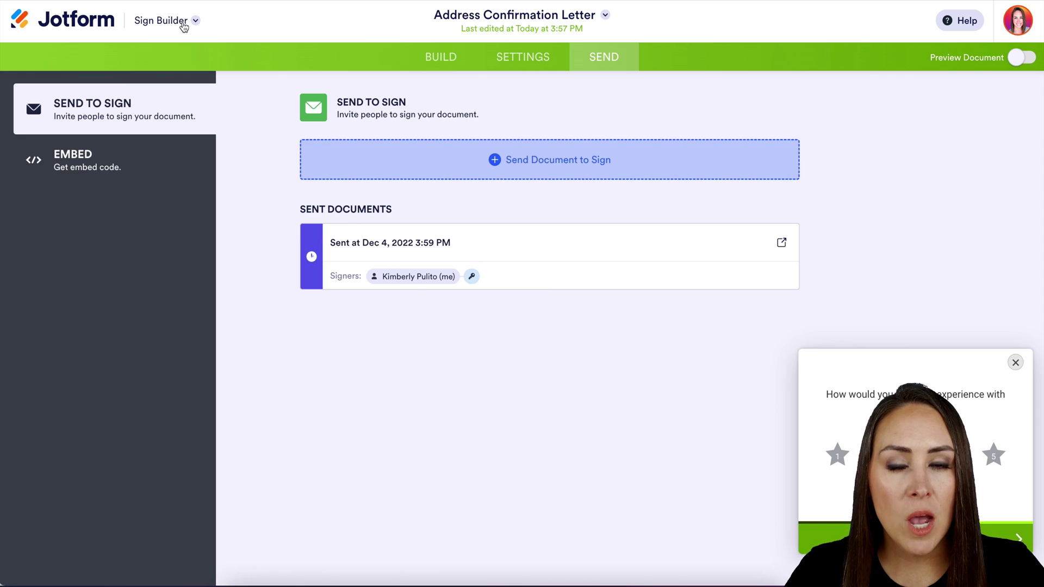
# Go to the Jotform Sign Inbox and filter it to Completed documents.
pyautogui.click(184, 26)
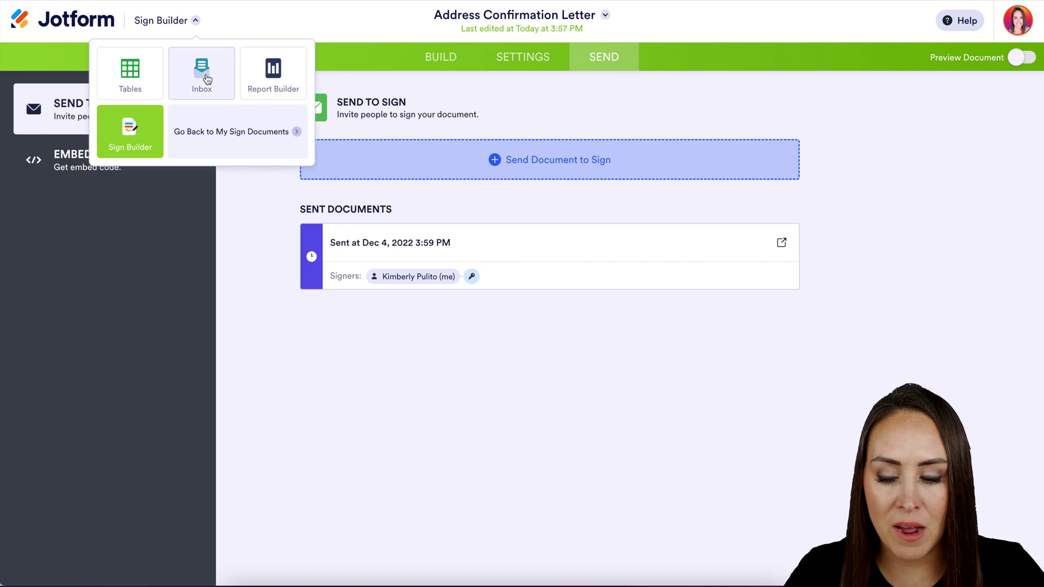
pyautogui.click(202, 71)
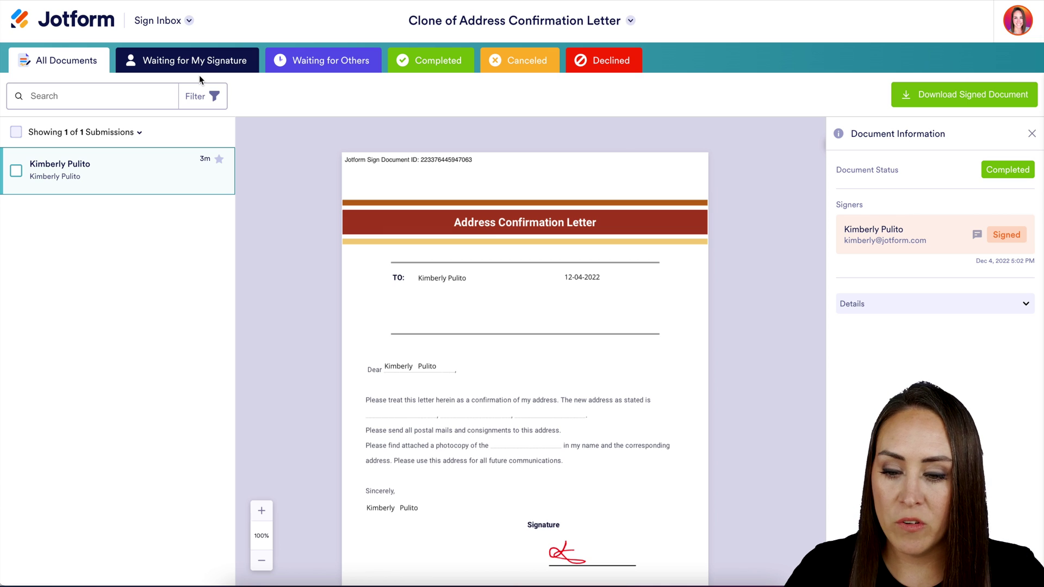
pyautogui.click(441, 63)
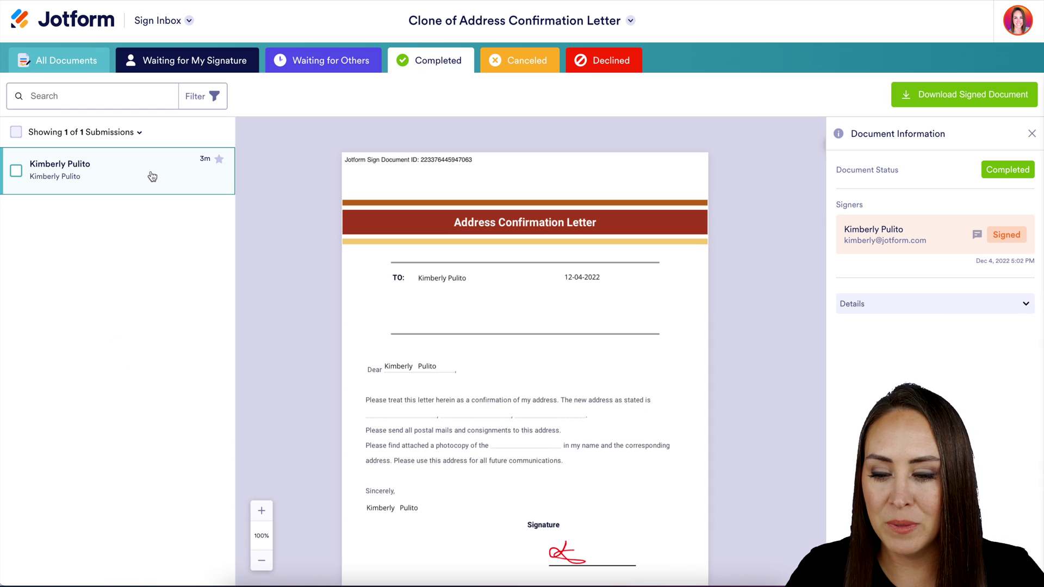
# Scroll the signed letter's preview down to its Audit Trail page.
pyautogui.scroll(-1, 625, 302)
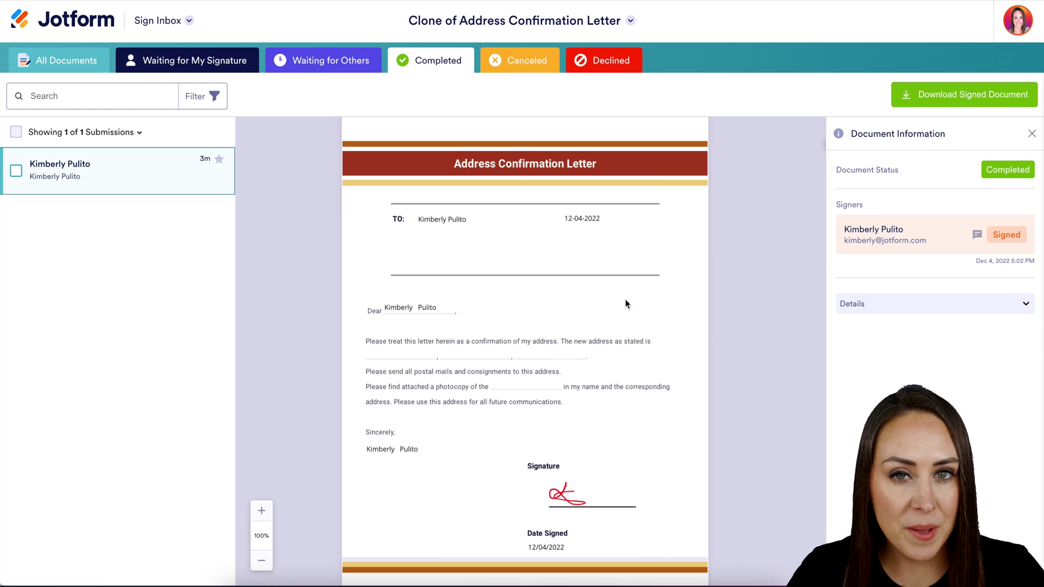
pyautogui.scroll(-9, 625, 304)
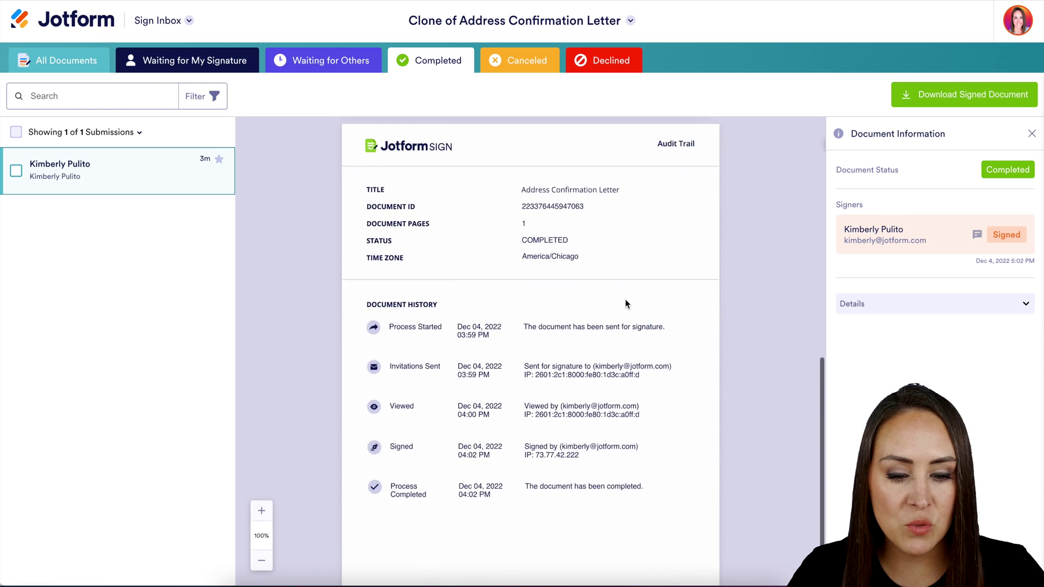